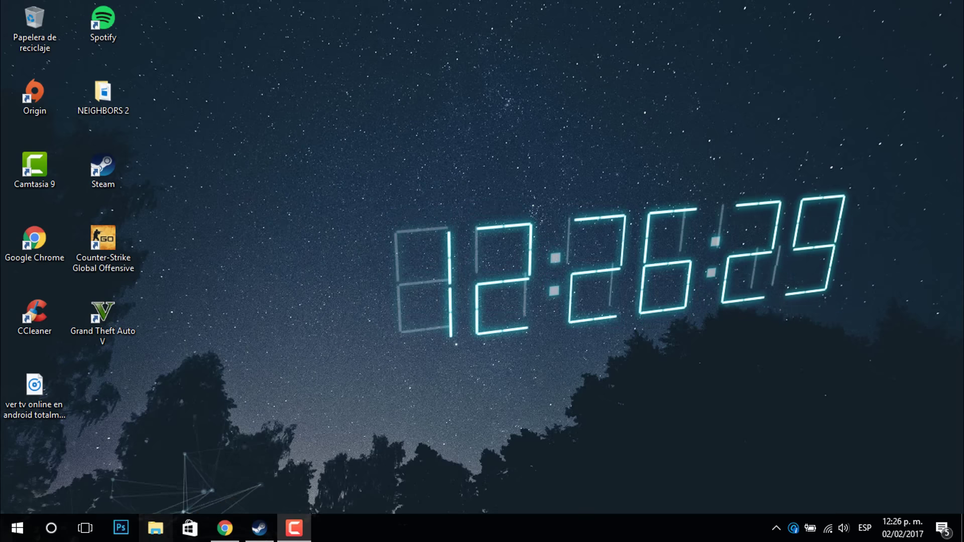
Open the Descargas folder in File Explorer and minimize its window
click(155, 528)
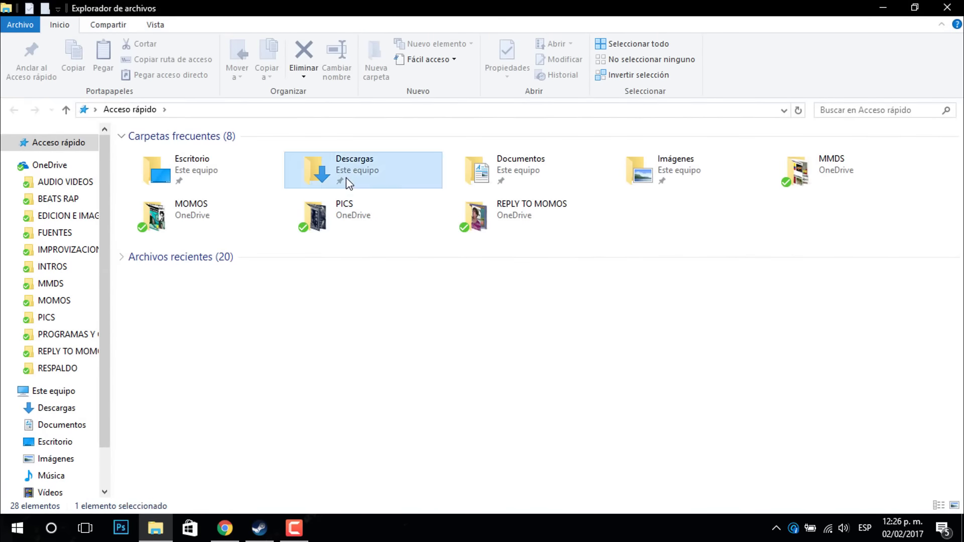
double_click(345, 178)
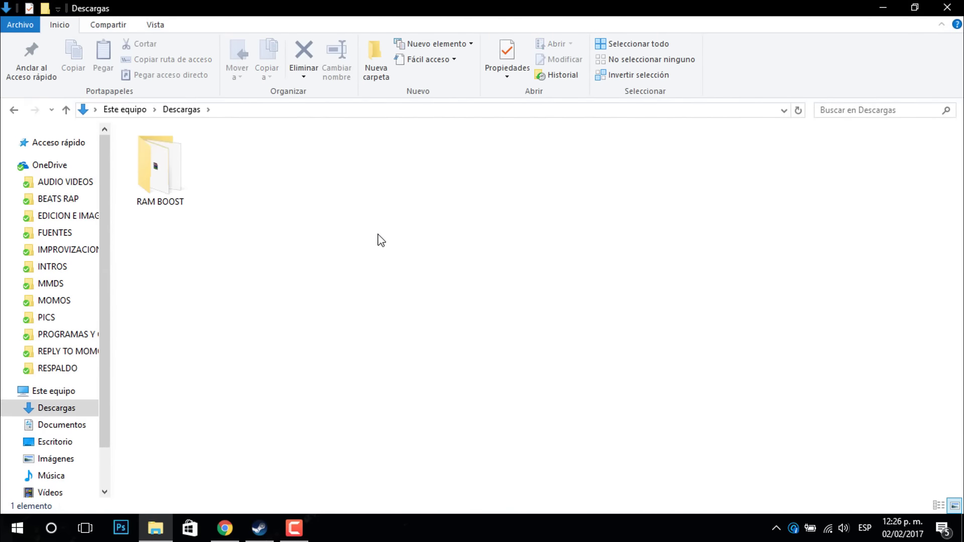
click(883, 8)
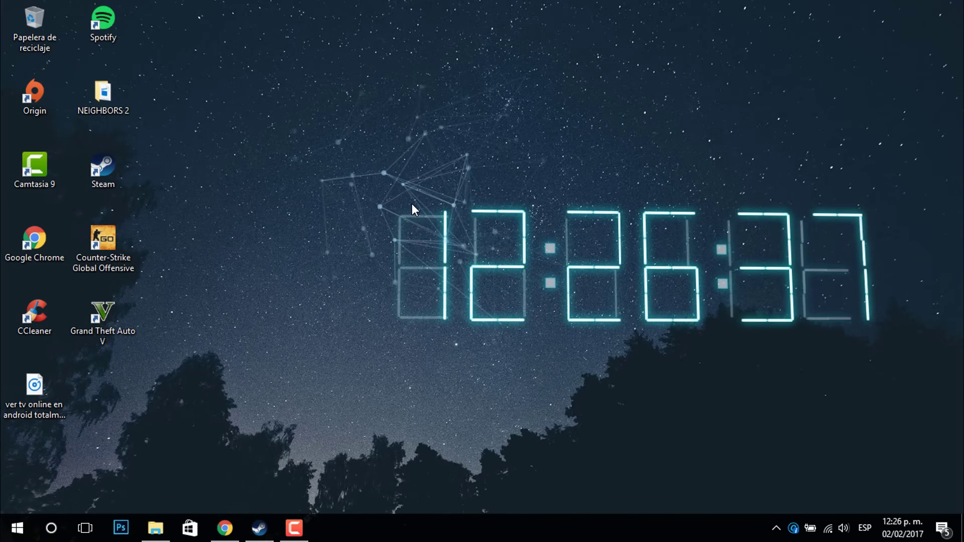
key(super+e)
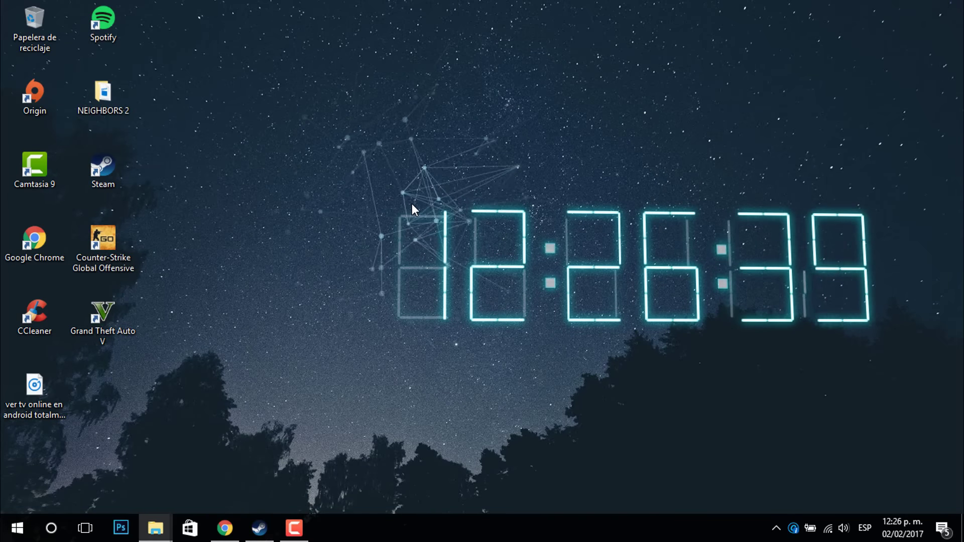
click(953, 10)
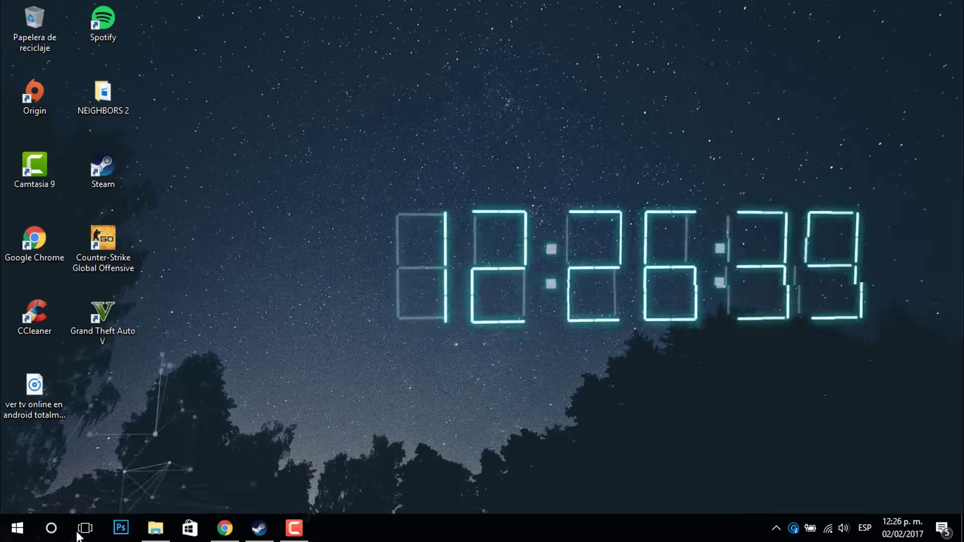
Check the processor and installed RAM in the Windows Sistema information window, then close it
right_click(17, 528)
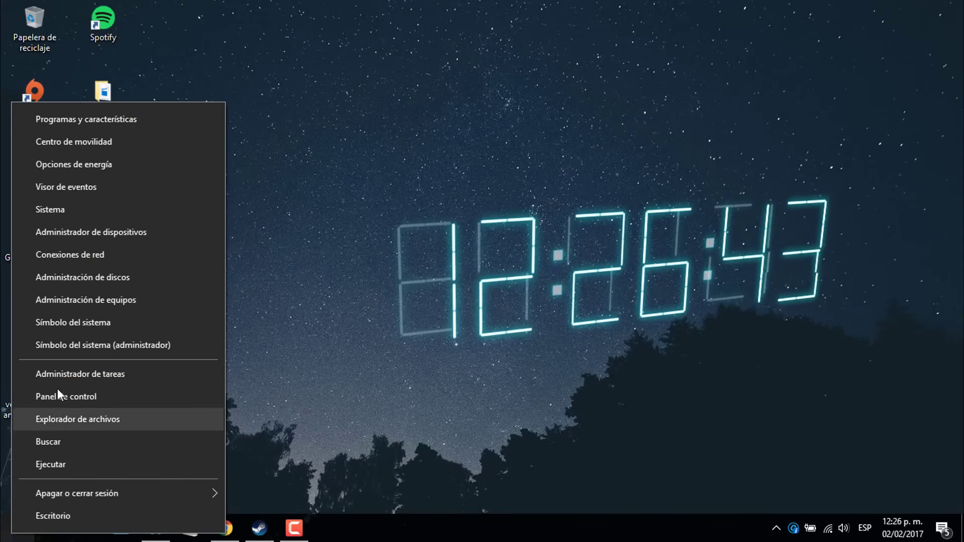
click(56, 206)
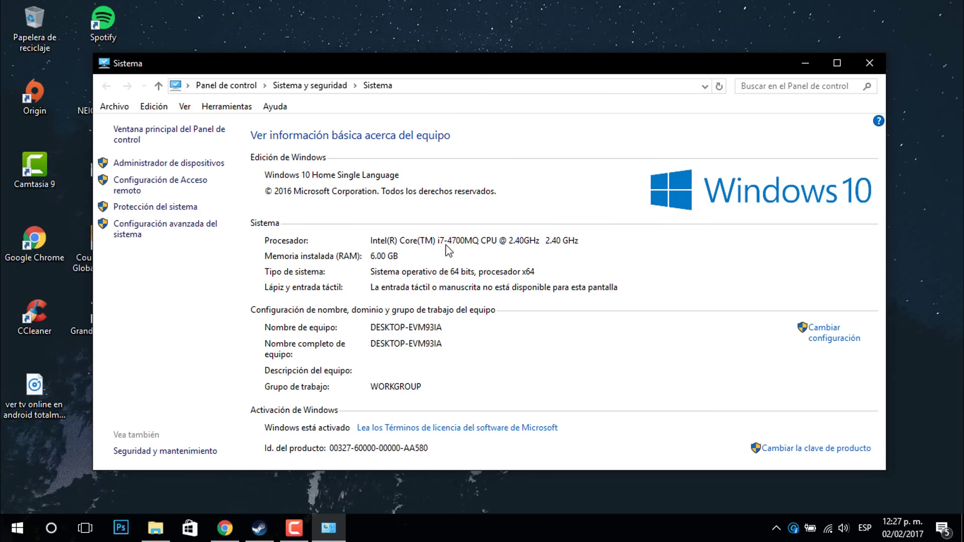
click(878, 69)
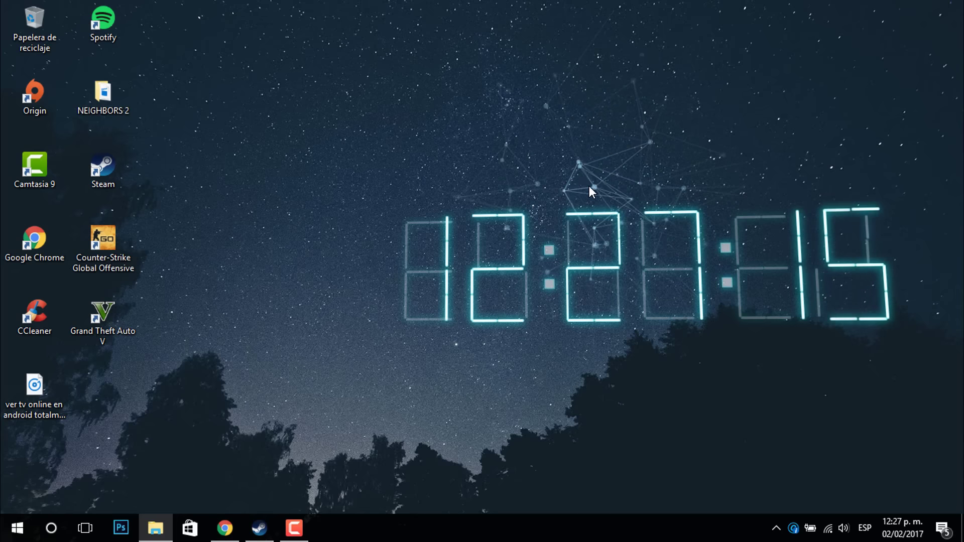
Restore the Descargas window and open the RAM BOOST folder
click(156, 527)
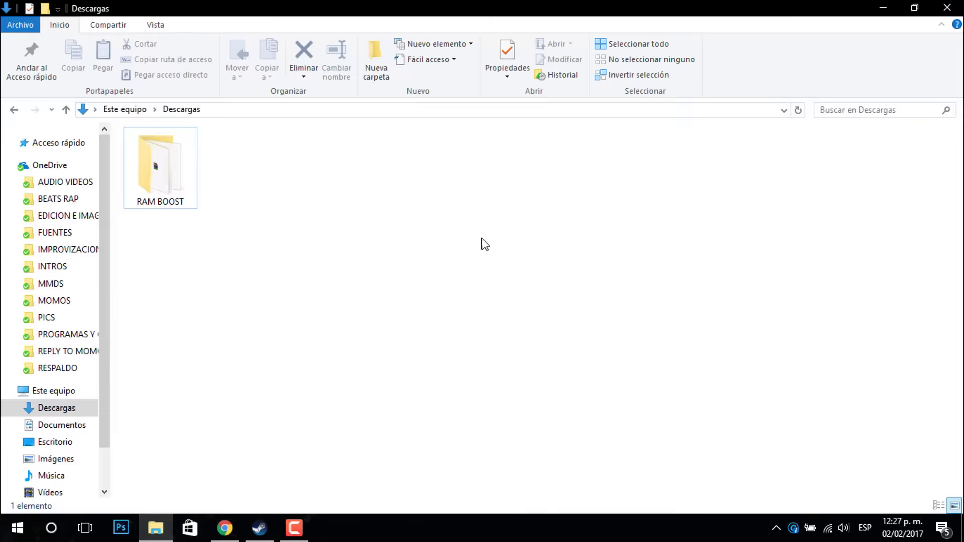
double_click(189, 174)
drag(158, 326, 175, 166)
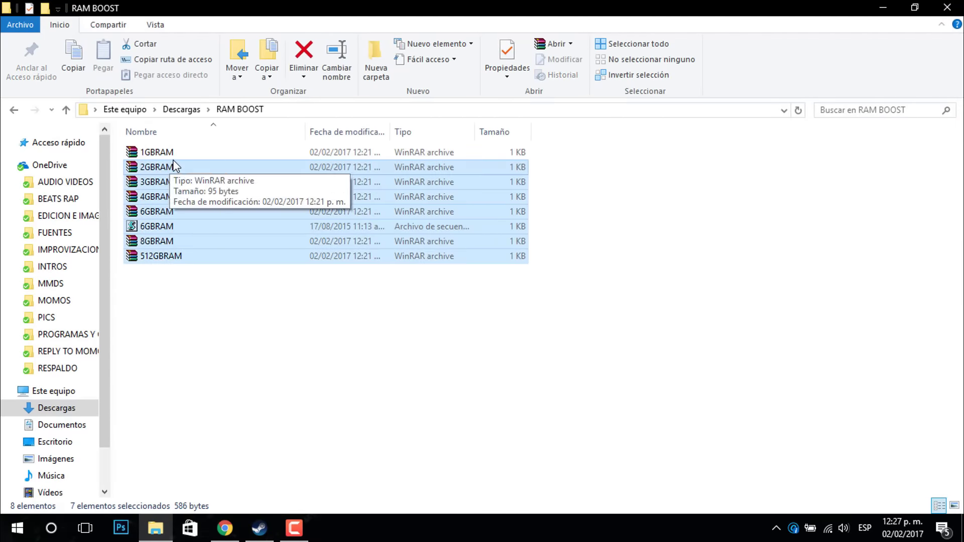
click(175, 166)
click(412, 381)
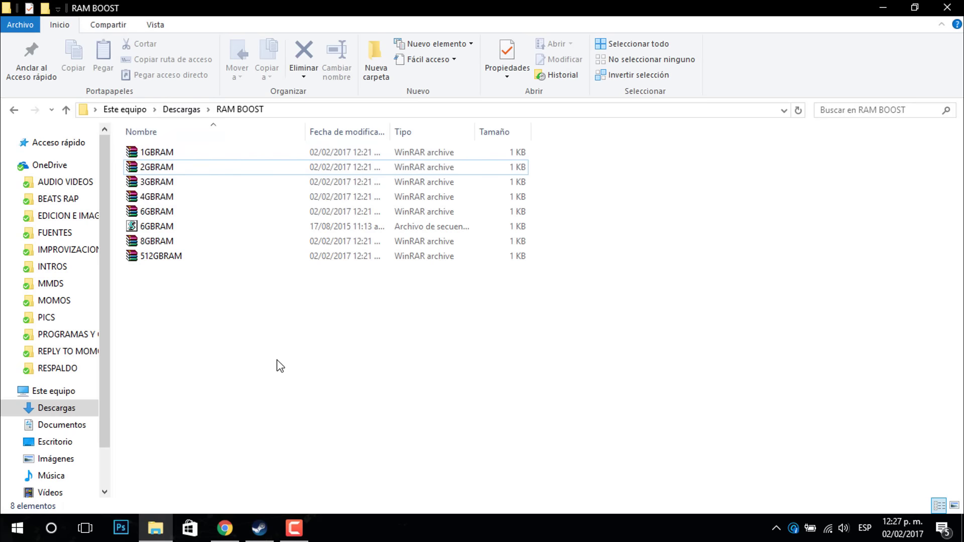
Look over the RAM-size archives and the 6GBRAM script to find the one matching the computer's memory
click(150, 212)
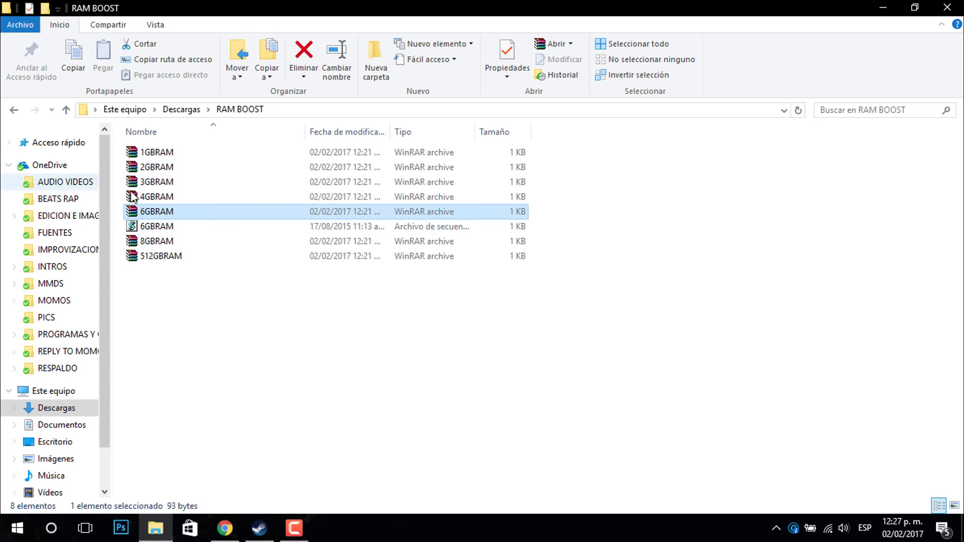
click(168, 260)
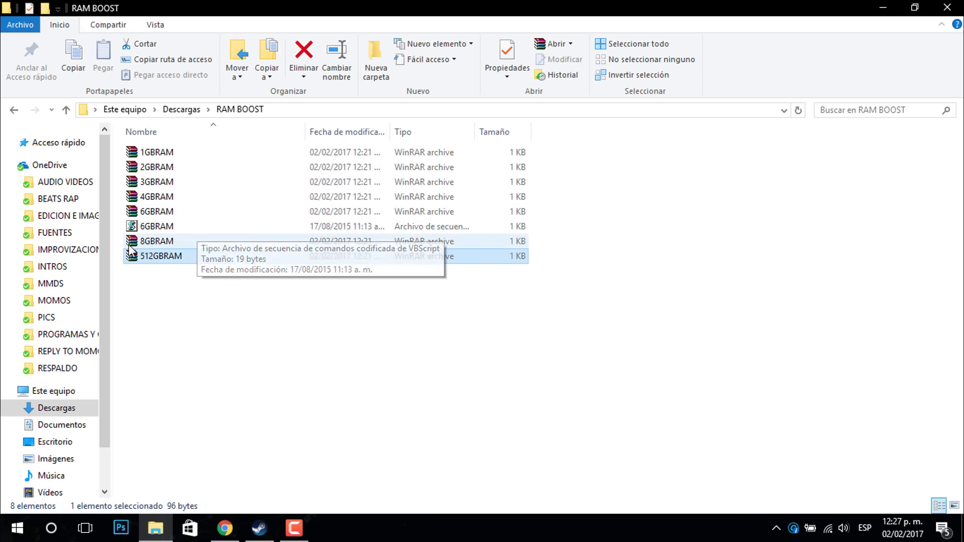
click(152, 242)
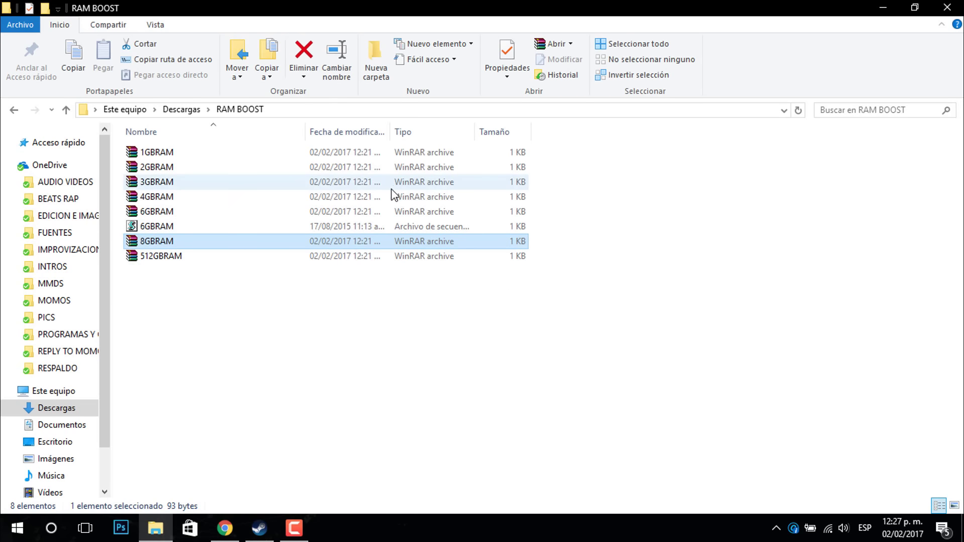
click(268, 336)
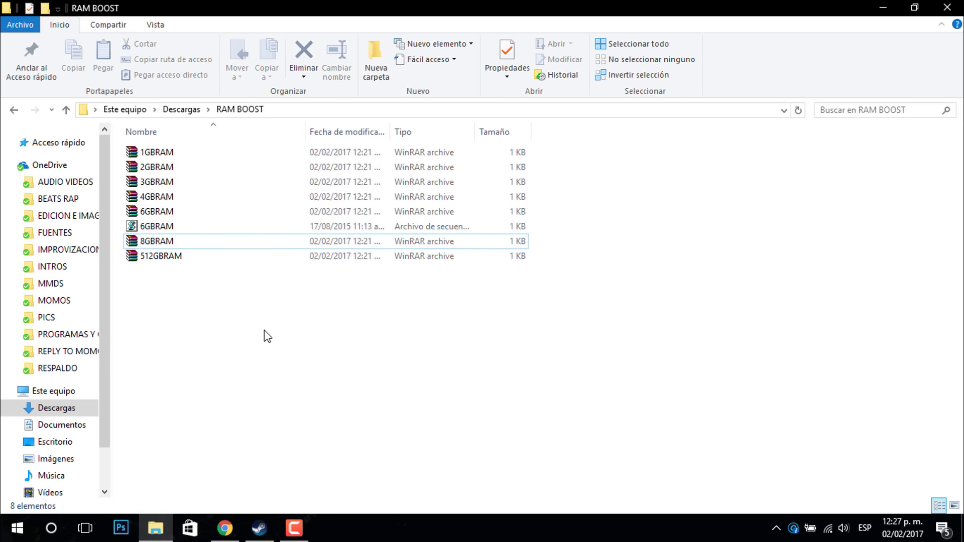
click(217, 242)
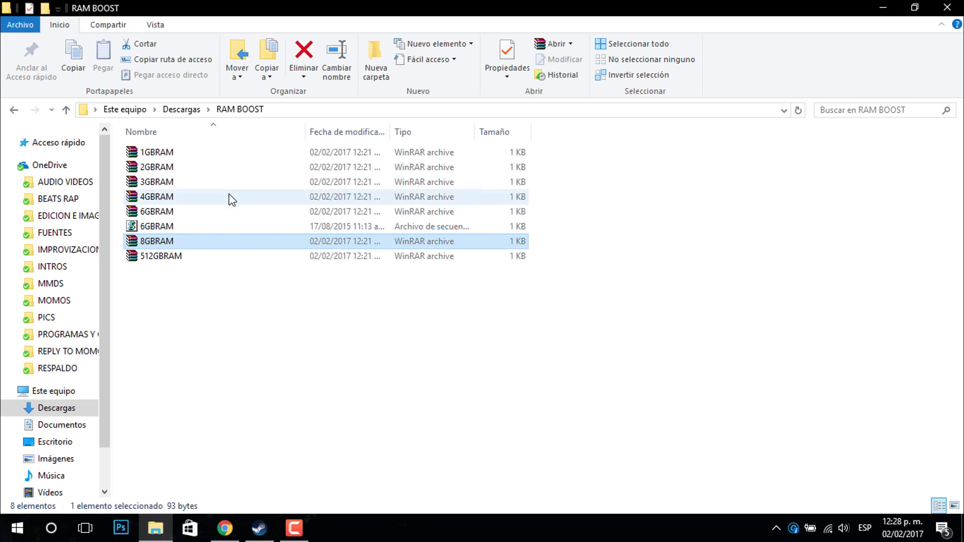
click(232, 199)
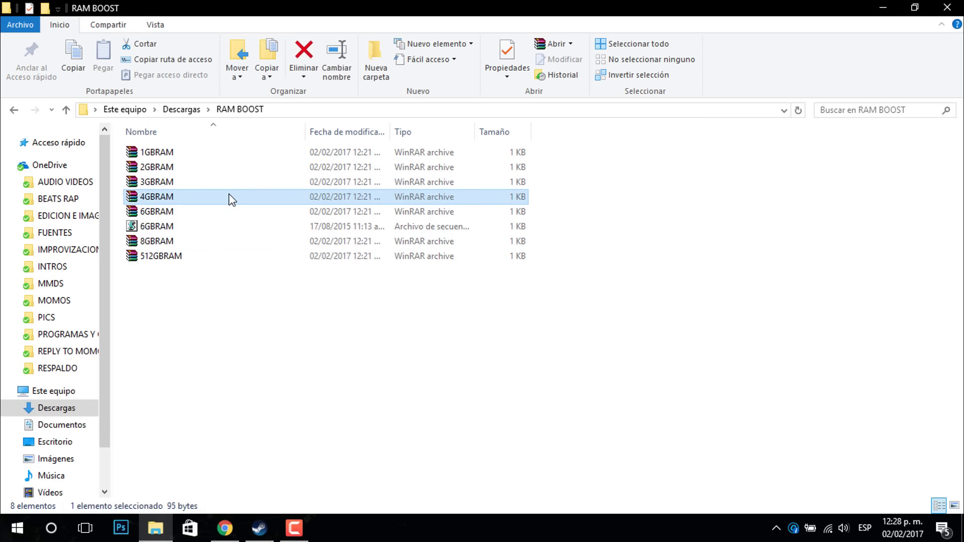
click(379, 239)
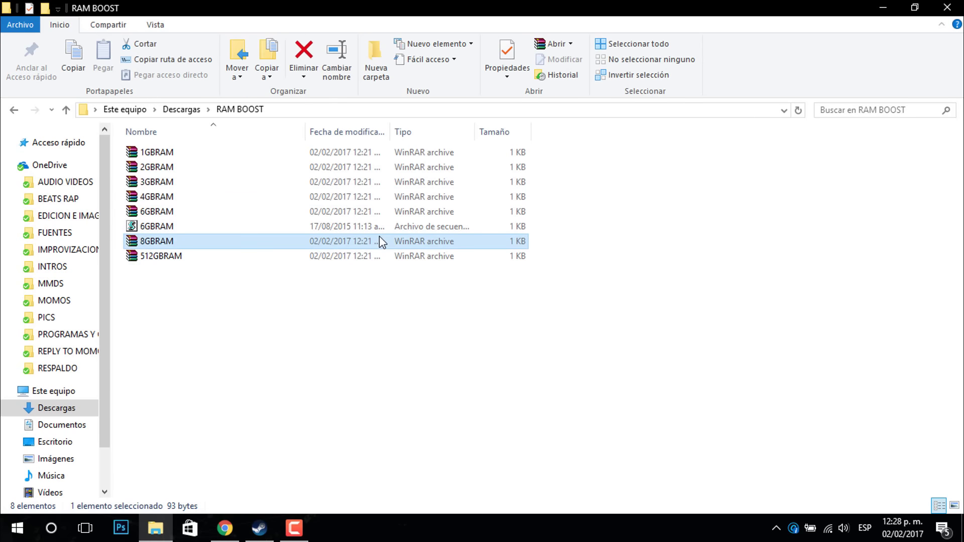
click(176, 226)
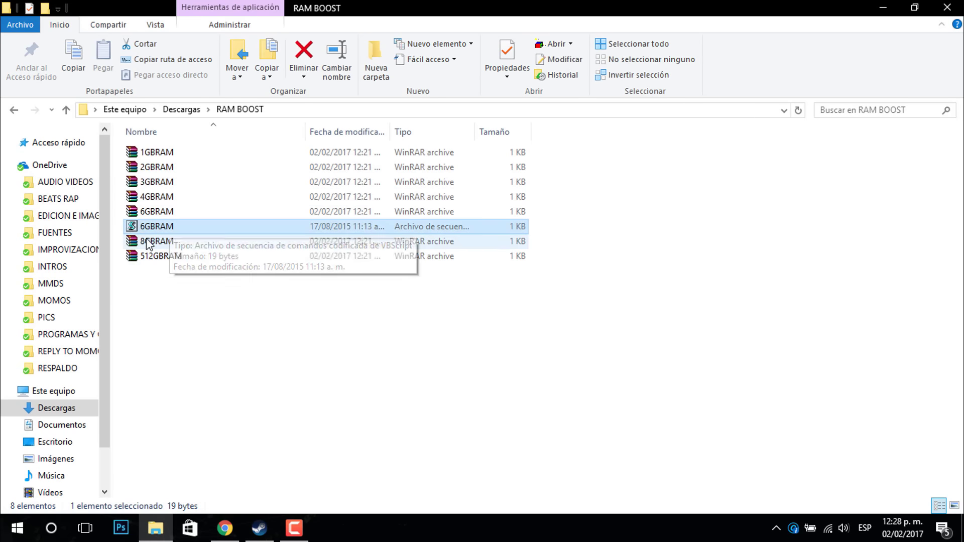
click(208, 213)
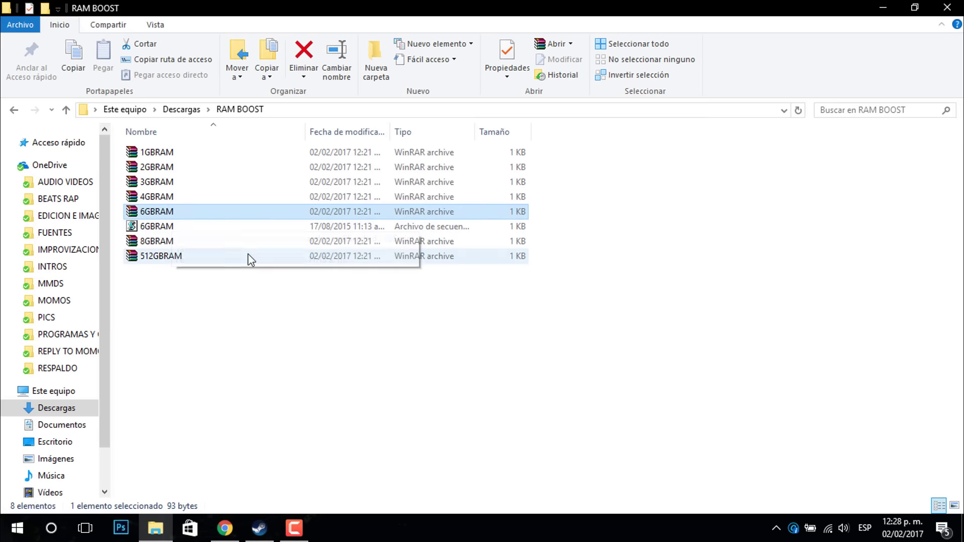
Enlarge the file icons in the RAM BOOST folder and clear the file selection
ctrl+scroll(180, 244, up, 5)
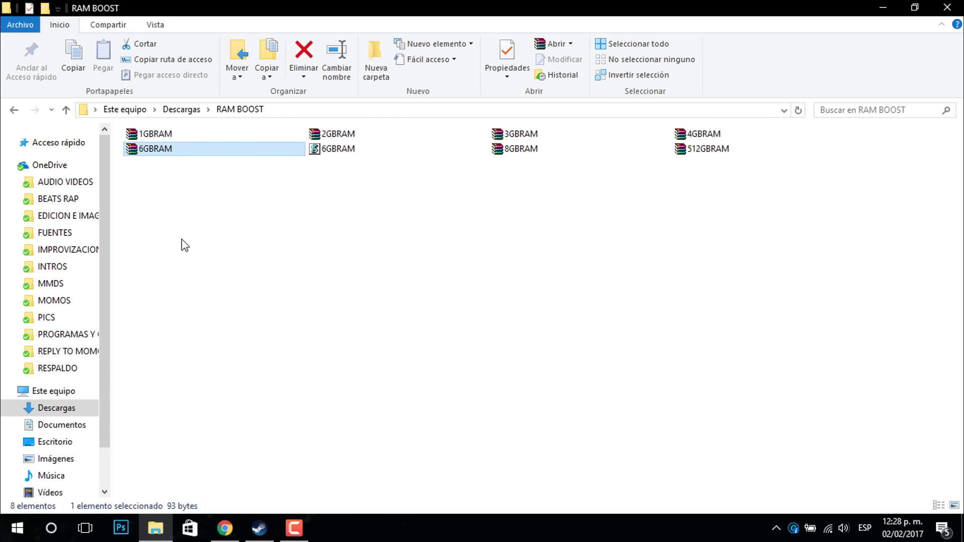
ctrl+scroll(184, 245, up, 2)
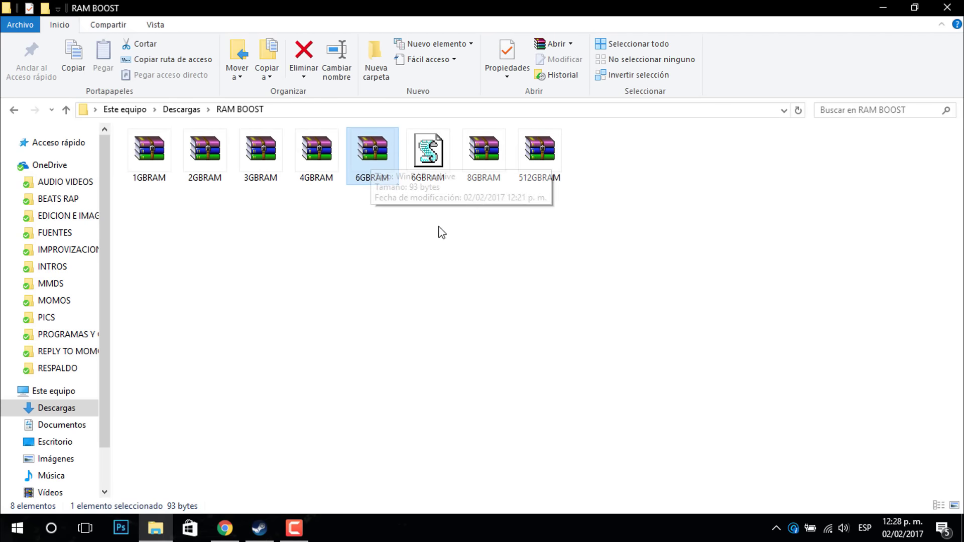
drag(393, 269, 372, 193)
click(433, 263)
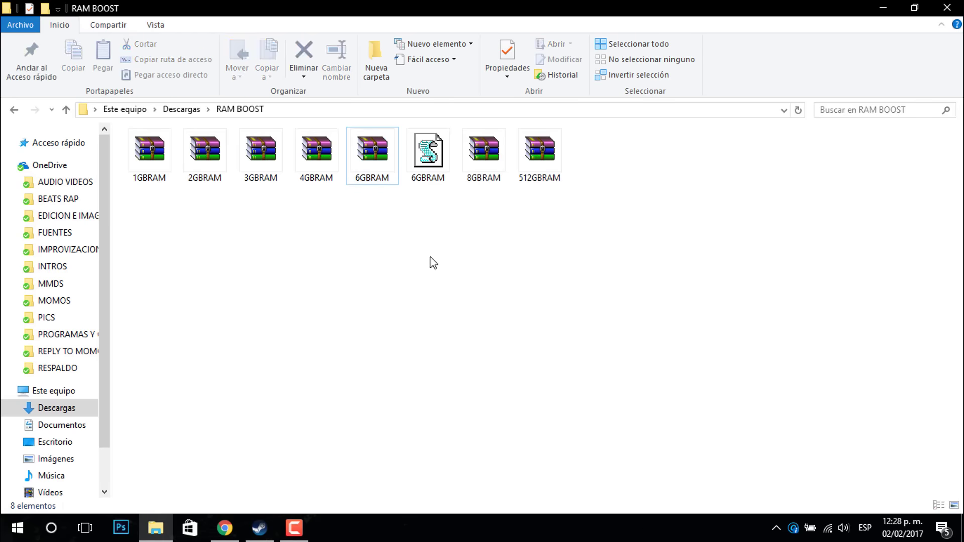
Compare the 6GBRAM archive with the 6GBRAM VBScript file and leave the script selected
drag(435, 229, 387, 150)
click(418, 259)
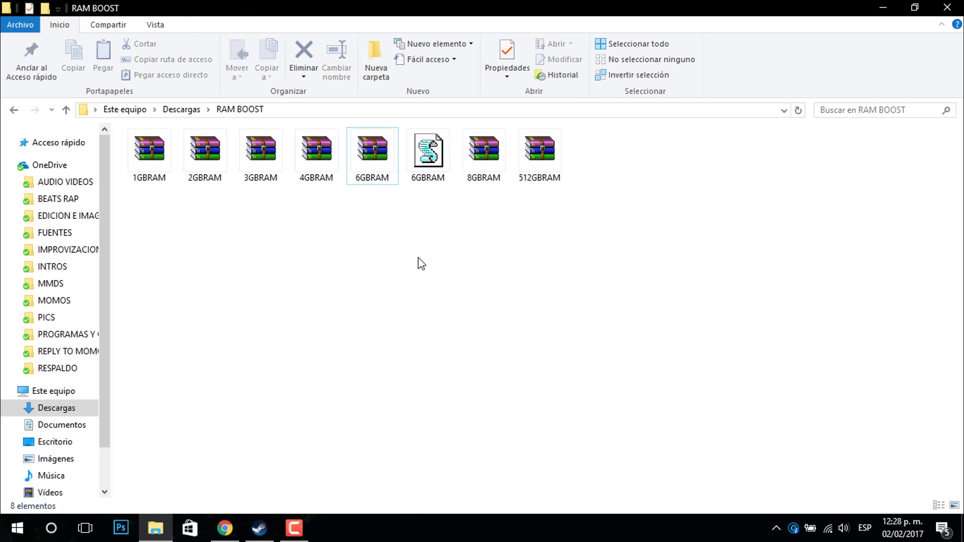
drag(439, 226, 365, 153)
click(378, 159)
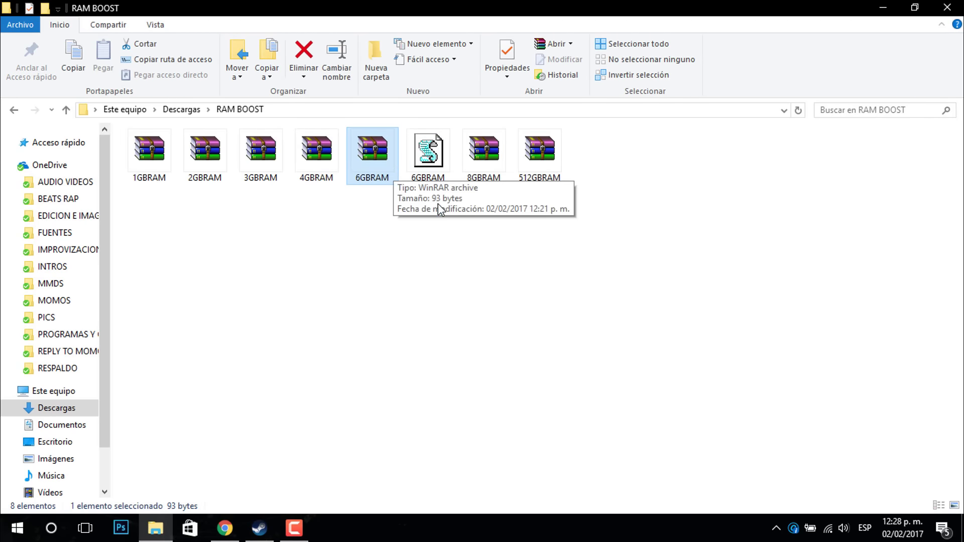
click(428, 153)
drag(453, 257, 414, 151)
click(428, 240)
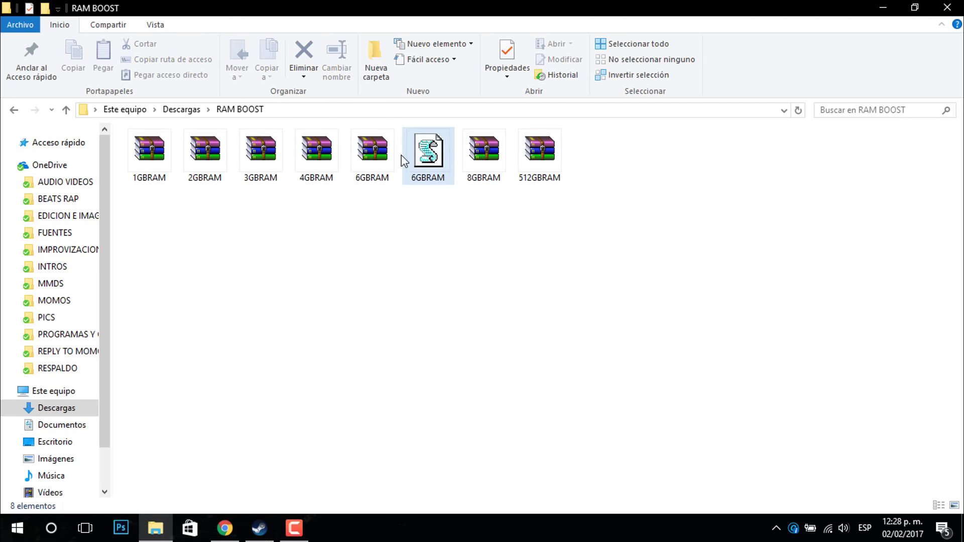
mouse_move(432, 173)
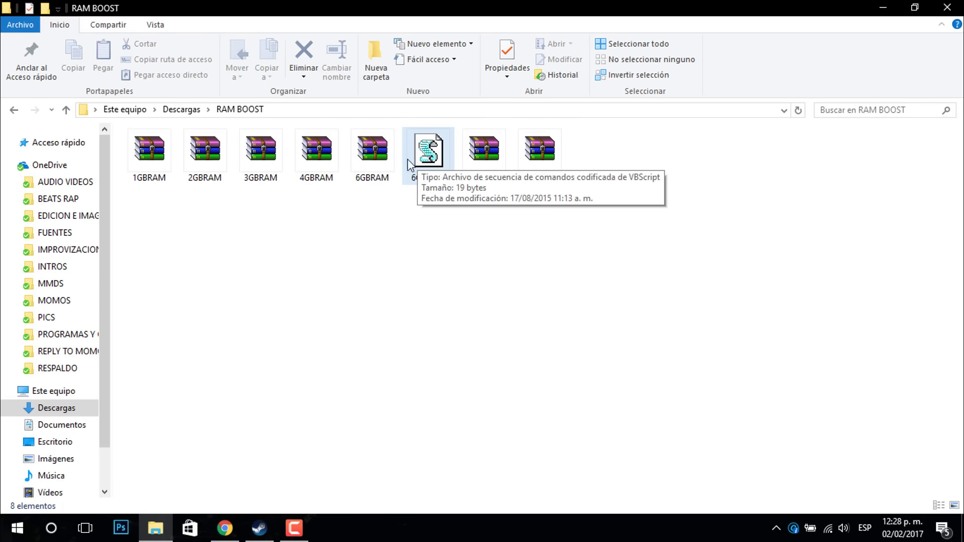
click(437, 164)
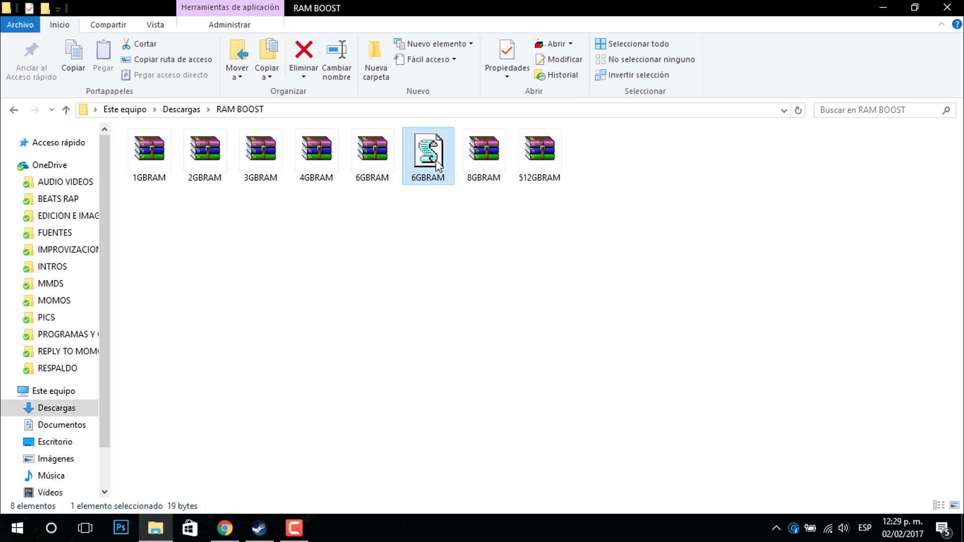
Inspect the memory usage graph in Task Manager's performance view and return to the 6GBRAM script in RAM BOOST
key(ctrl+shift+Escape)
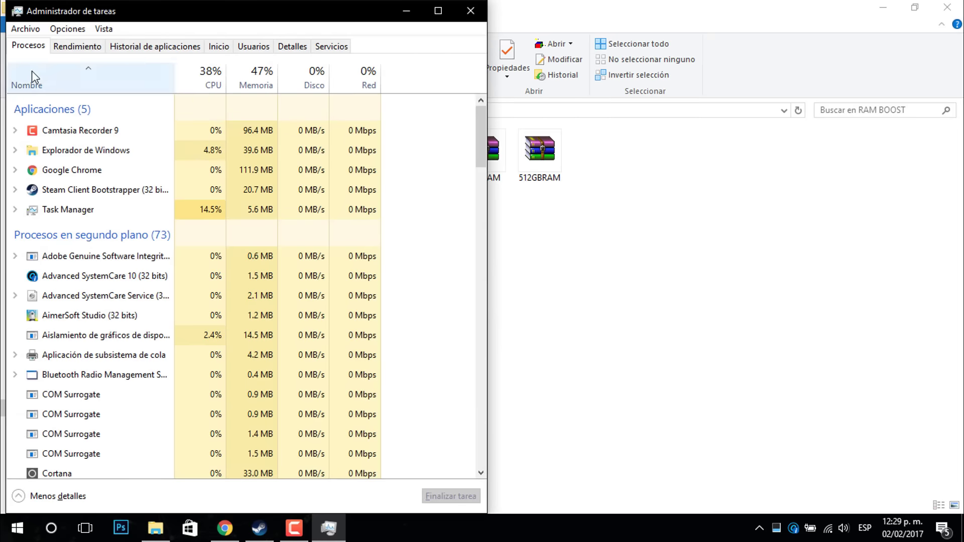
click(77, 46)
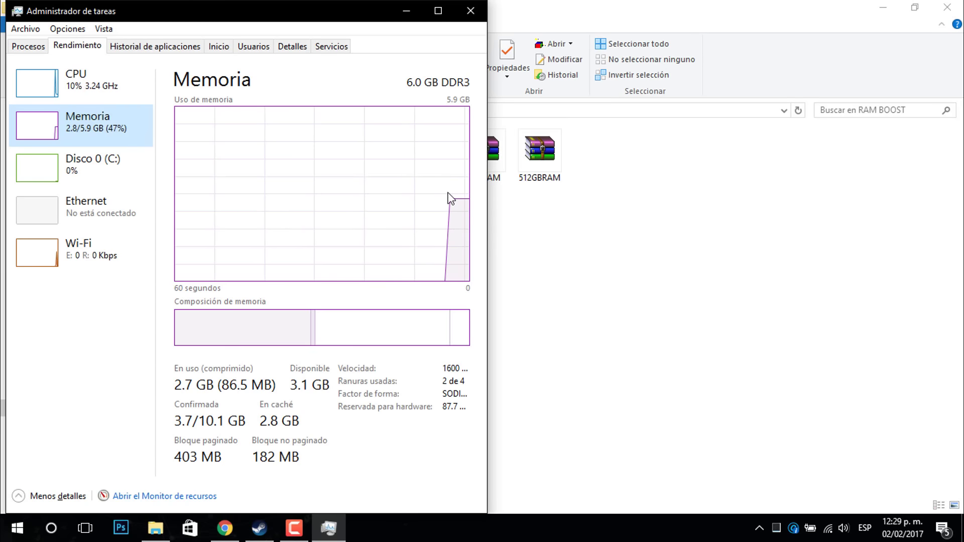
double_click(172, 381)
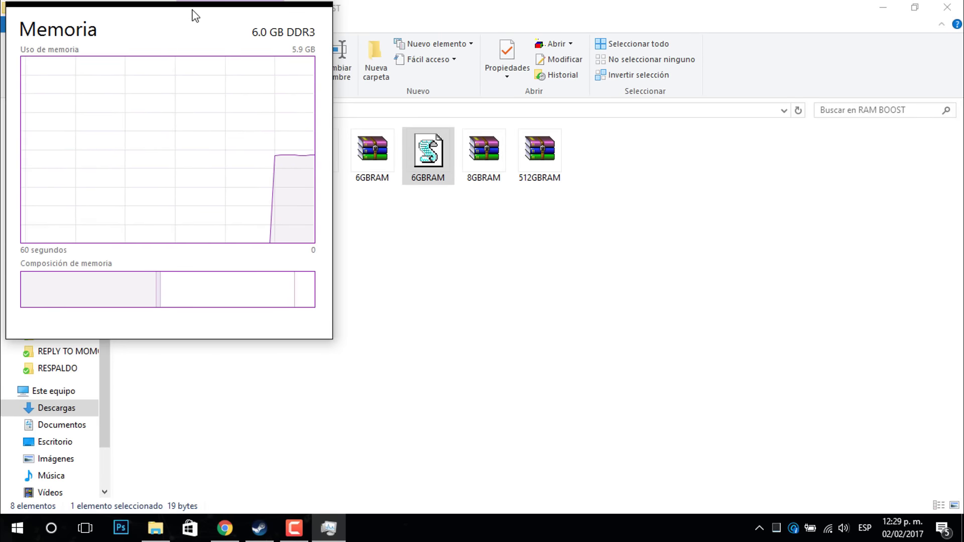
drag(193, 12, 211, 64)
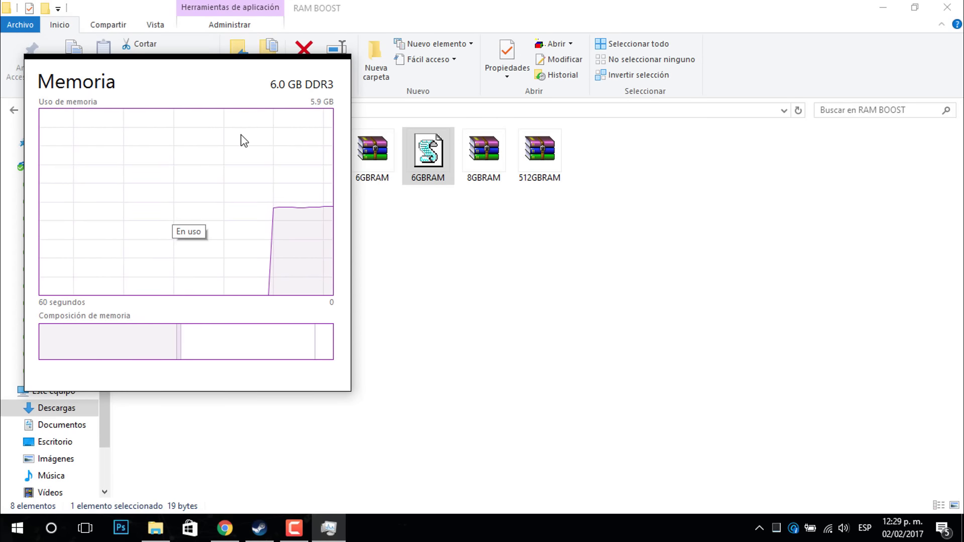
double_click(61, 114)
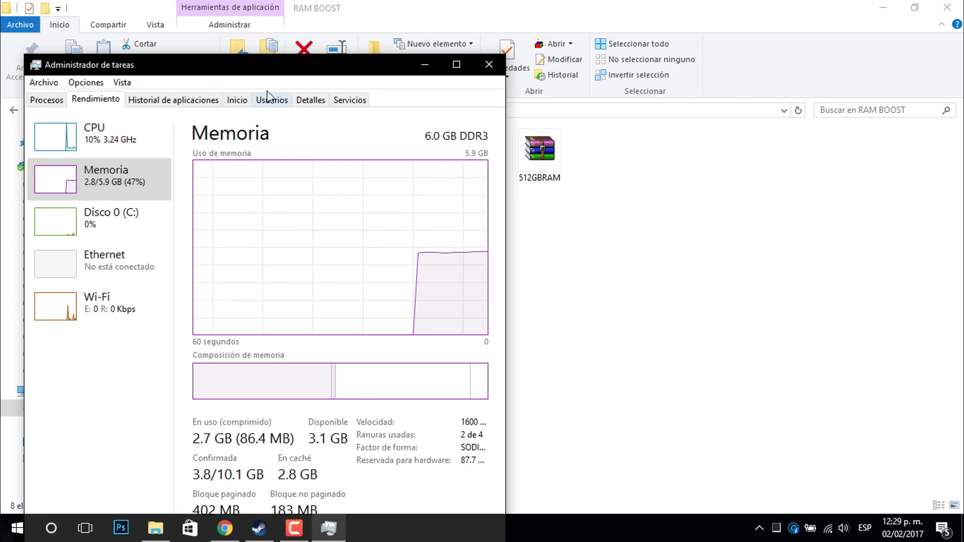
drag(272, 62, 961, 3)
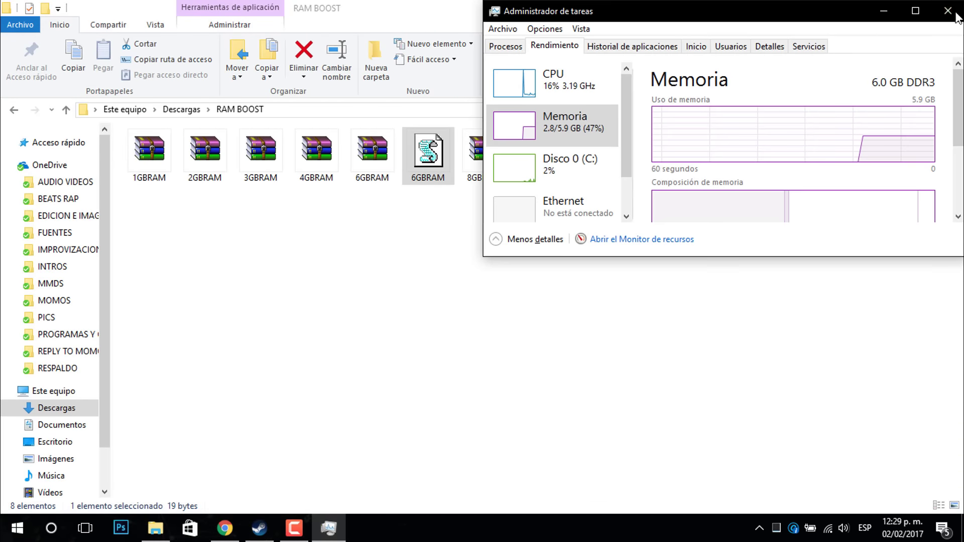
click(416, 160)
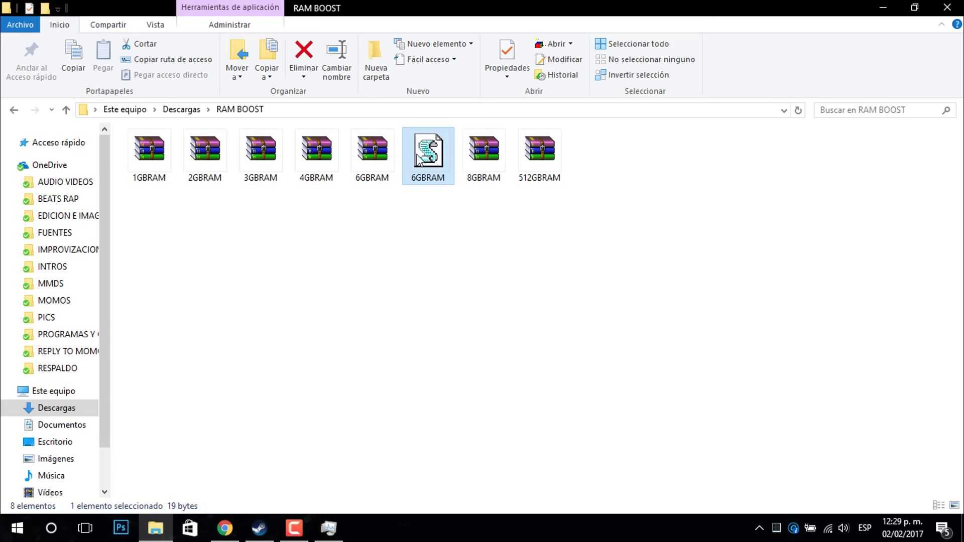
Switch to Task Manager, examine the memory graph and usage details in the maximized window, and close Task Manager
click(331, 528)
scroll(763, 115, down, 3)
scroll(787, 131, down, 2)
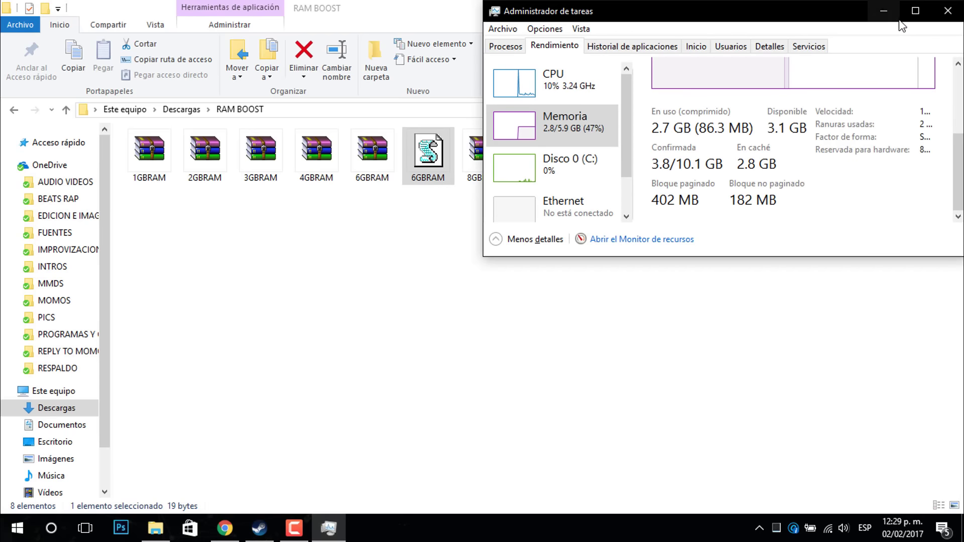
click(915, 11)
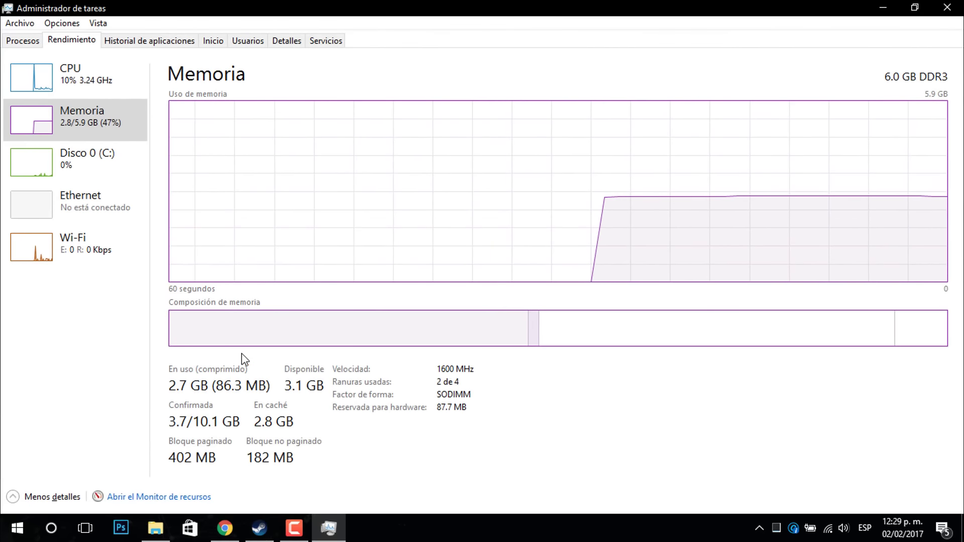
mouse_move(327, 346)
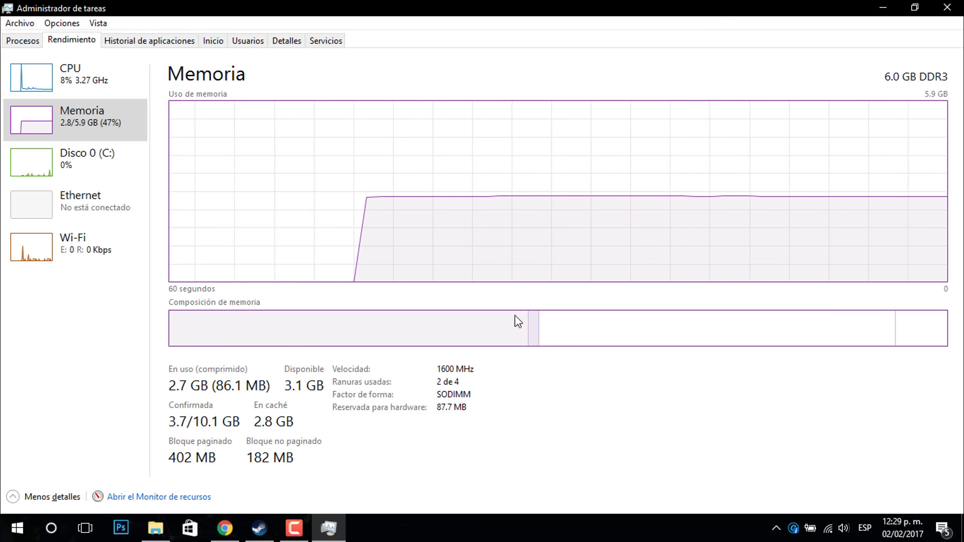
click(948, 7)
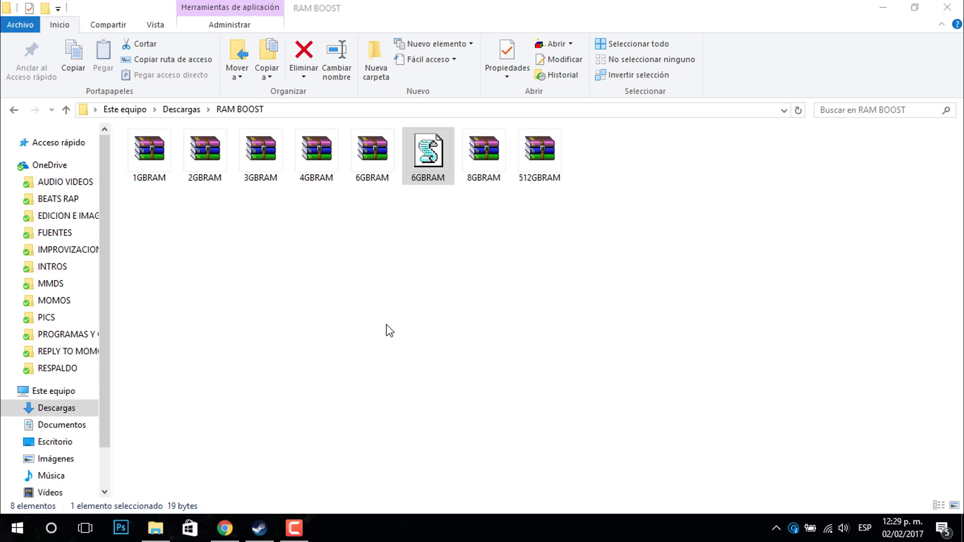
Run the 6GBRAM script from the RAM BOOST folder and close the folder window
click(428, 180)
double_click(430, 175)
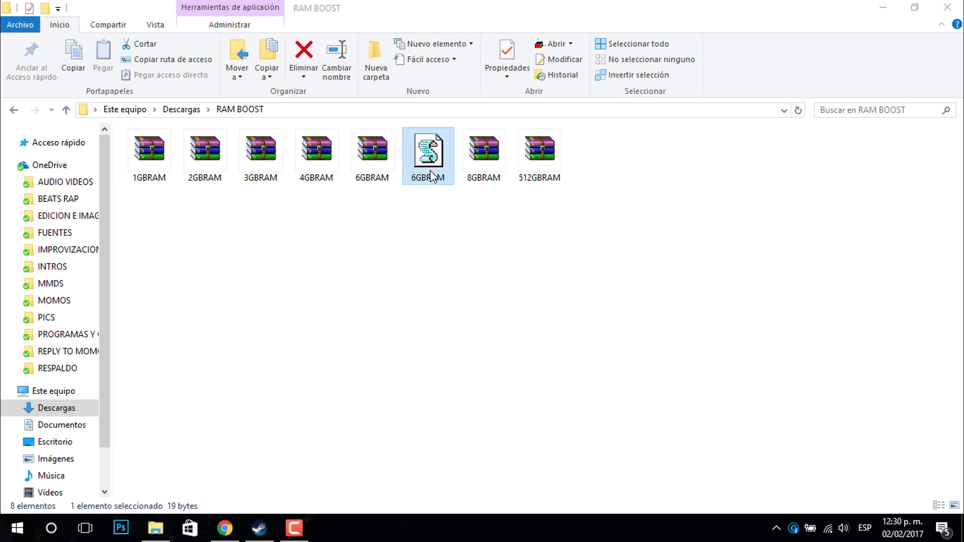
click(947, 8)
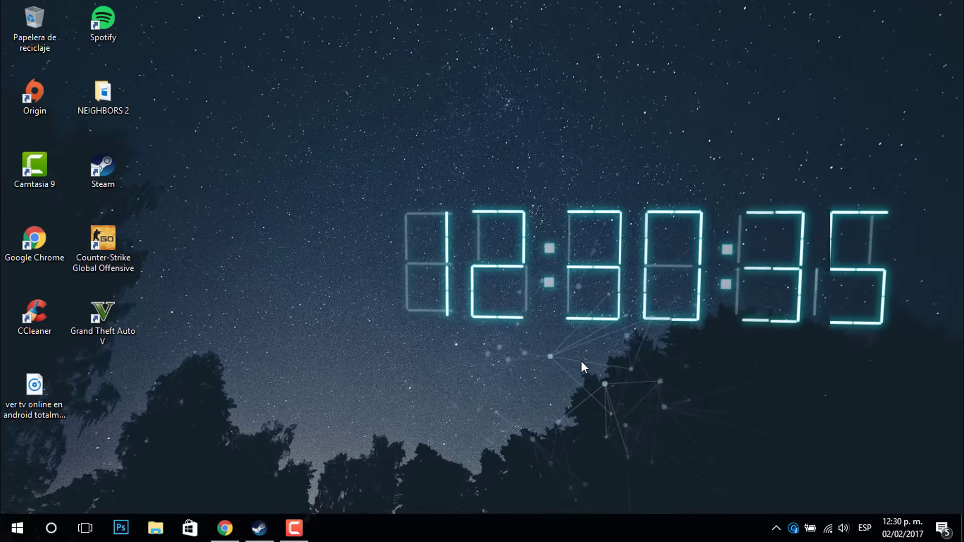